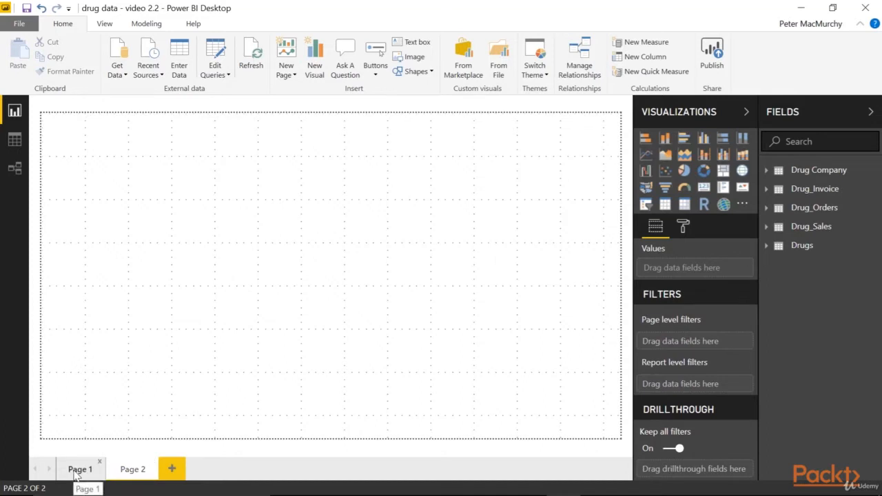
# - Rename the report page Page 1 as Baseline
pyautogui.rightClick(79, 472)
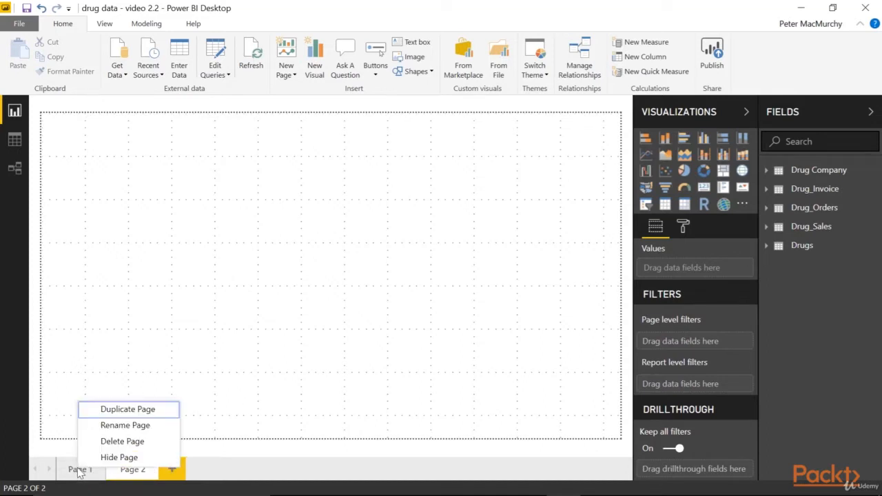
pyautogui.click(107, 426)
pyautogui.write('Be')
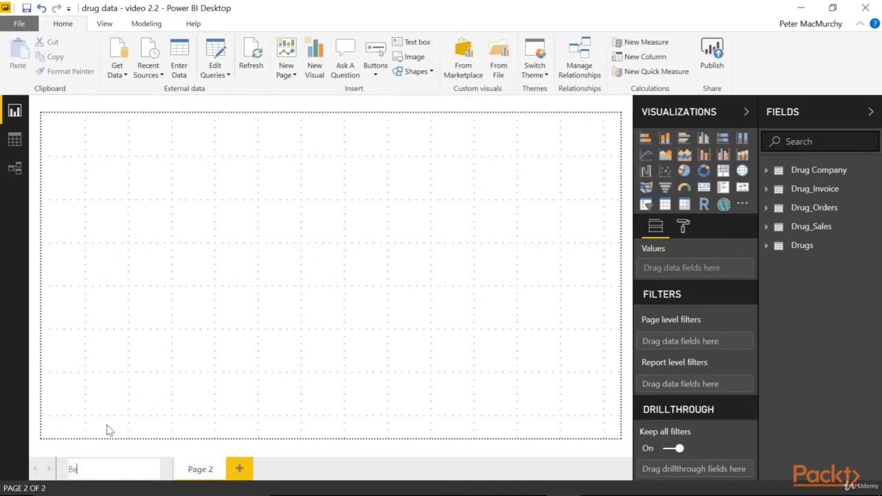
pyautogui.write('seline')
pyautogui.press('Return')
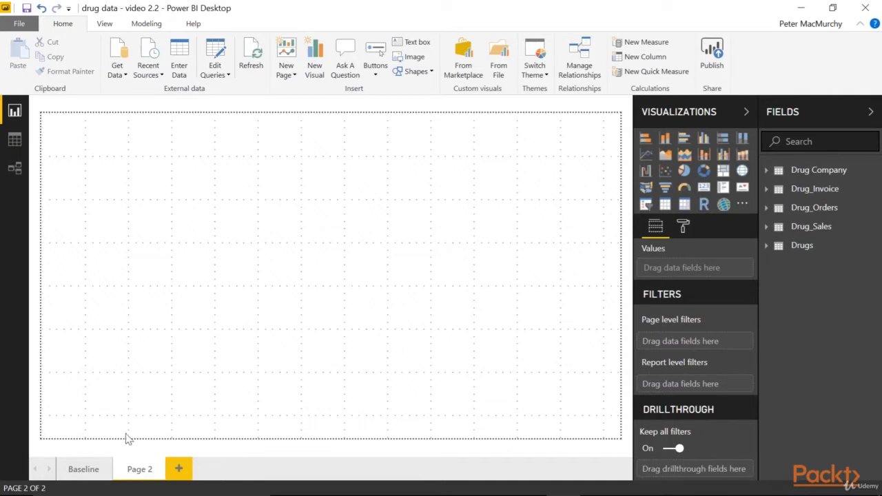
# - Rename the report page Page 2 as Heat Maps
pyautogui.rightClick(138, 469)
pyautogui.click(172, 424)
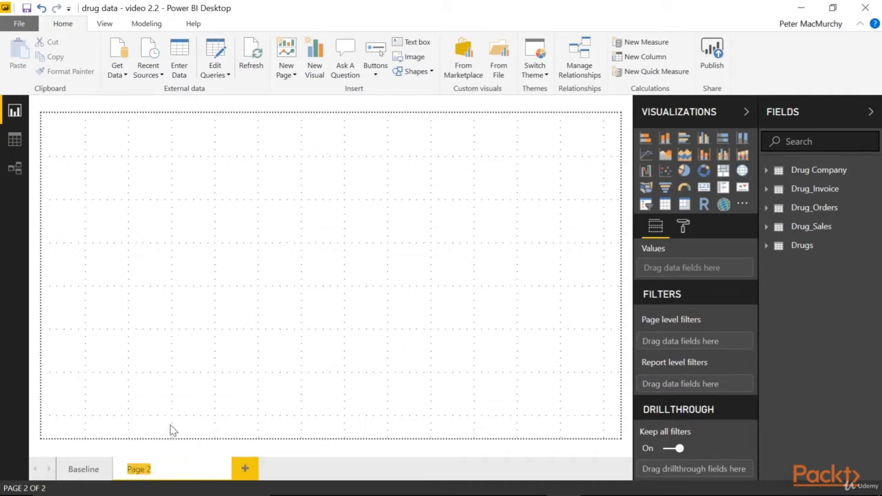
pyautogui.write('Heat Maps')
pyautogui.press('Return')
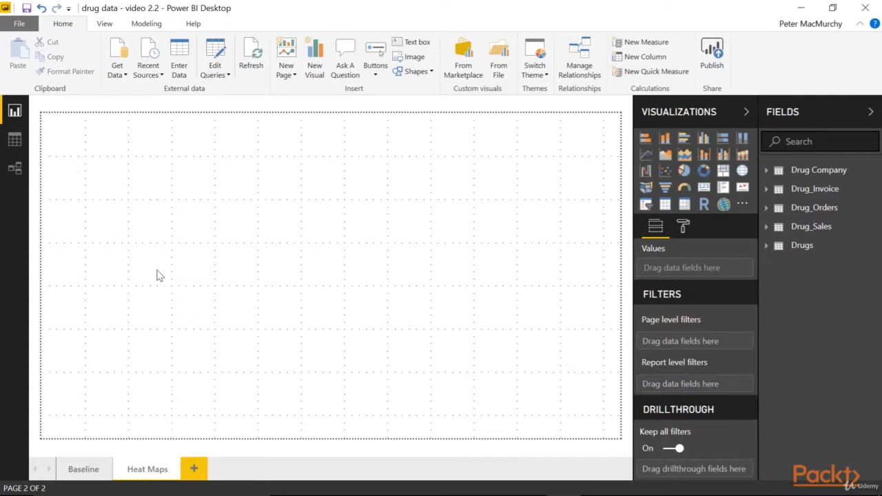
# - Open the custom visuals marketplace and browse its visuals sorted by name
pyautogui.click(743, 207)
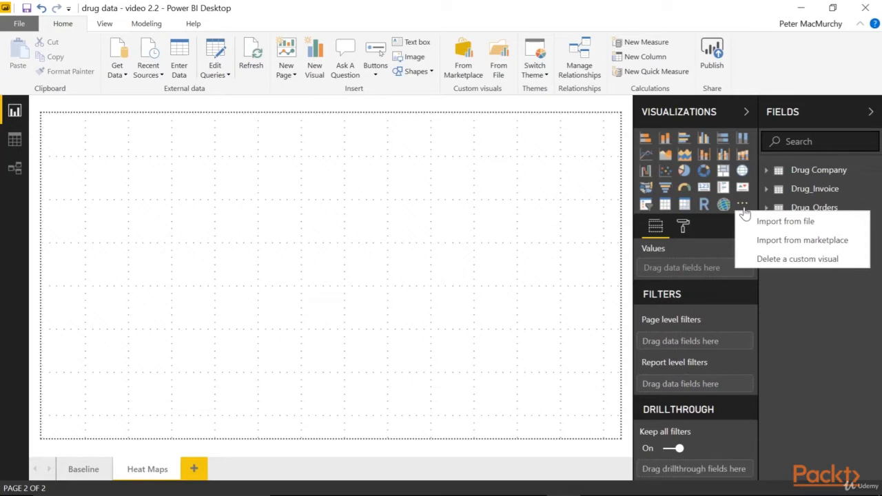
pyautogui.click(778, 240)
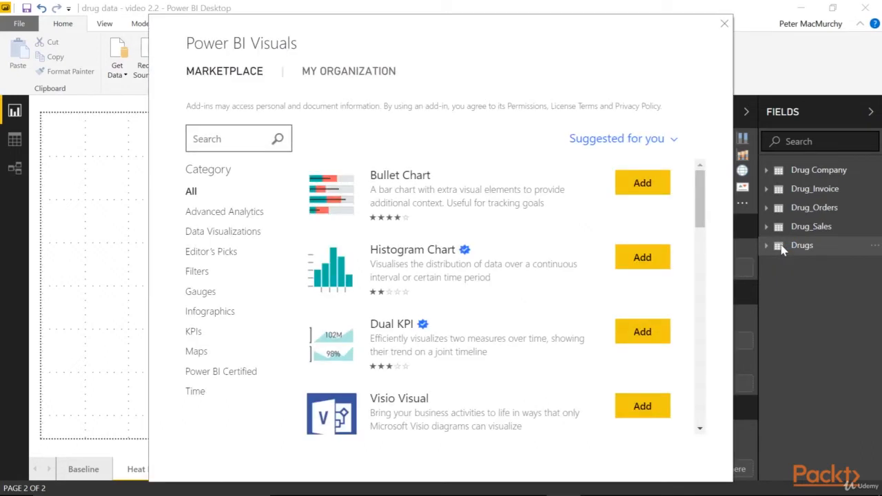
pyautogui.click(674, 141)
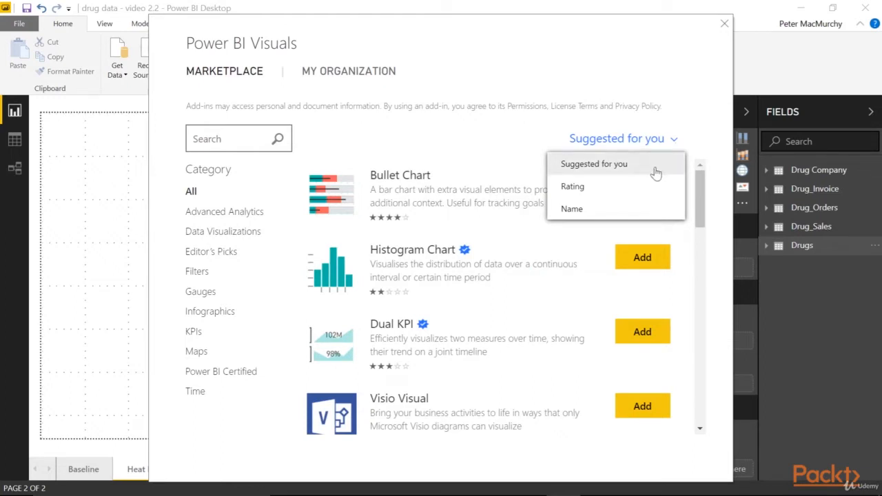
pyautogui.click(636, 211)
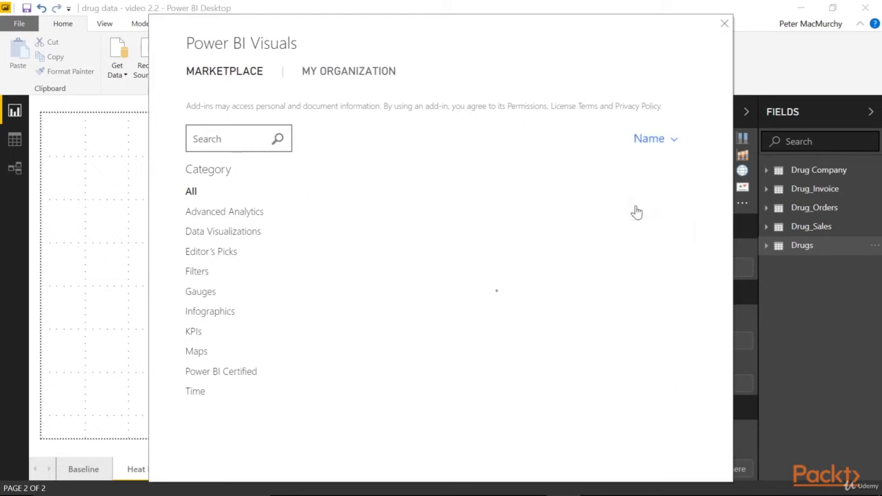
pyautogui.moveTo(699, 187); pyautogui.dragTo(700, 344)
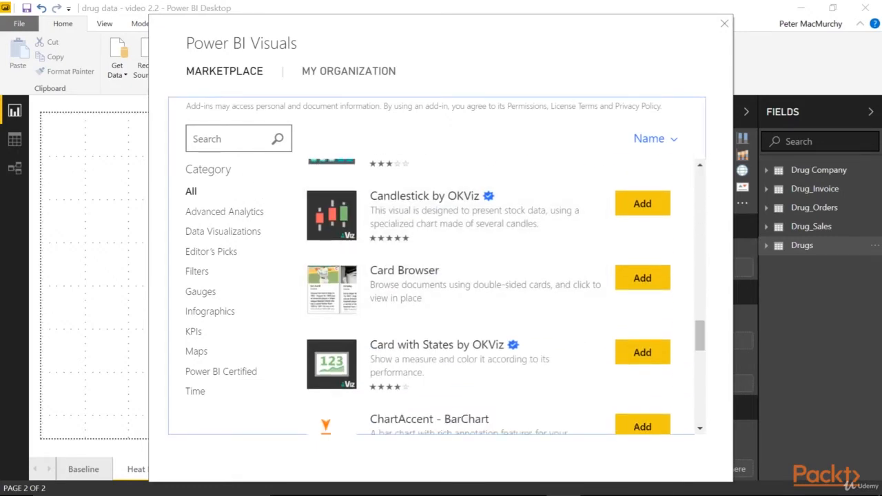
# - Search the marketplace for Heat Streams and import that custom visual into the report
pyautogui.click(231, 139)
pyautogui.write('Heat')
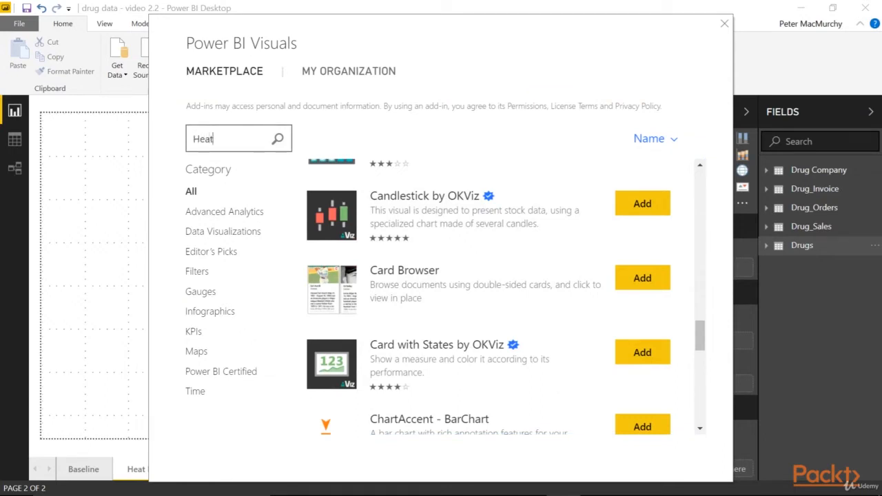
pyautogui.write(' Streams')
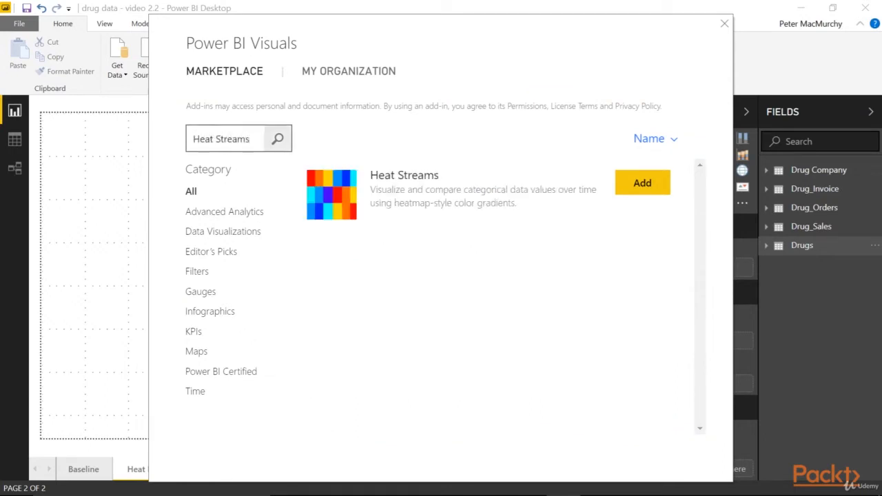
pyautogui.click(626, 185)
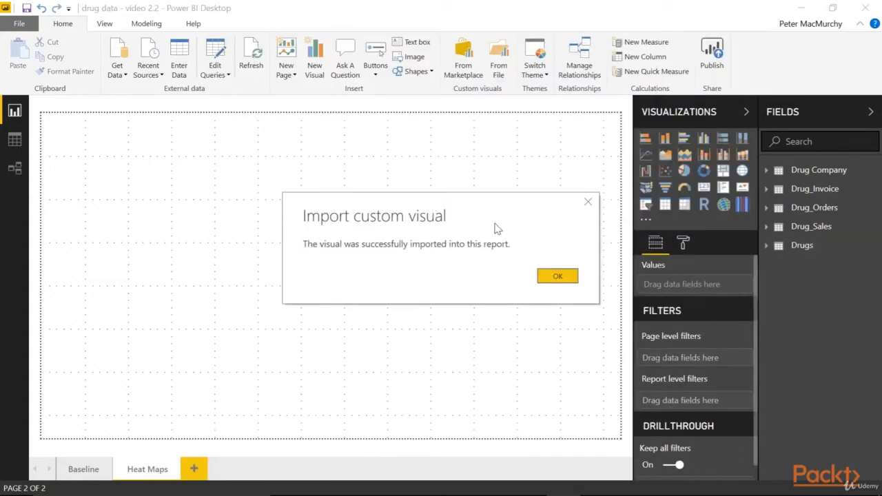
pyautogui.click(560, 276)
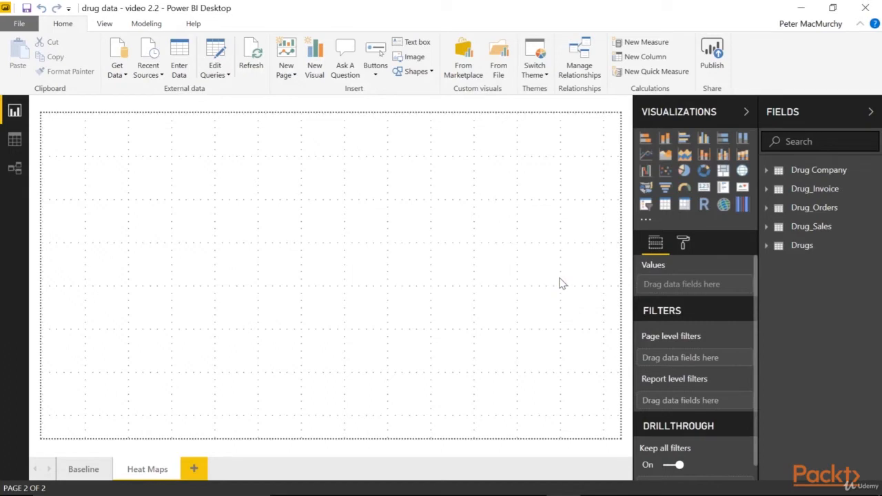
# - Place a Heat Streams visual on the Heat Maps page and enlarge it to cover about the left half of the canvas
pyautogui.click(742, 205)
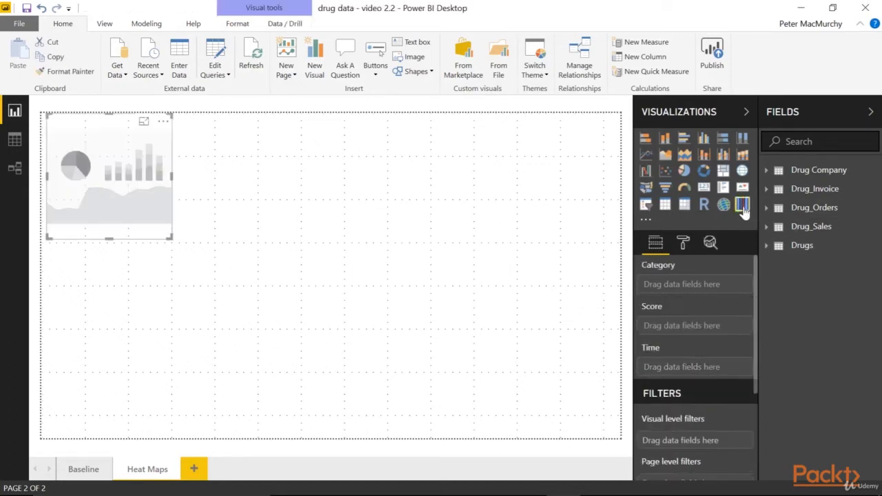
pyautogui.click(36, 105)
pyautogui.click(172, 241)
pyautogui.moveTo(171, 240); pyautogui.dragTo(344, 445)
pyautogui.click(344, 444)
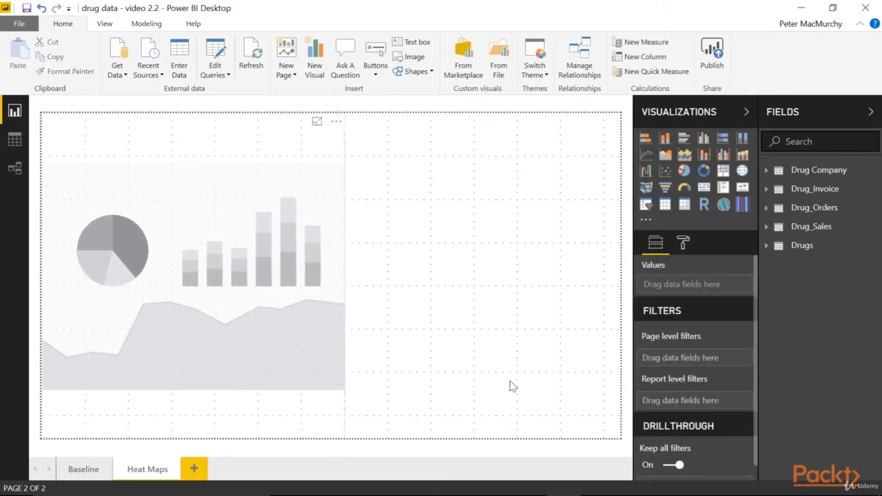
# - Assign company_name as Category, Sales as Score and invoice_date as Time in the Heat Streams visual
pyautogui.click(121, 232)
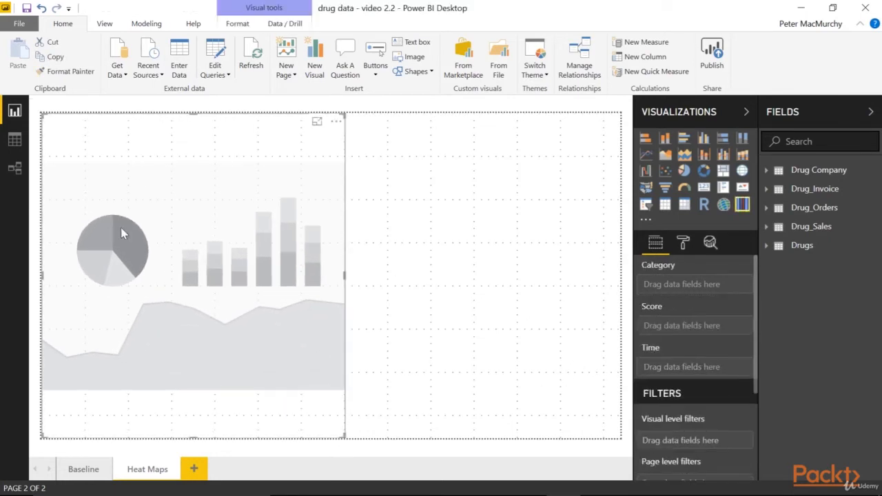
pyautogui.click(767, 170)
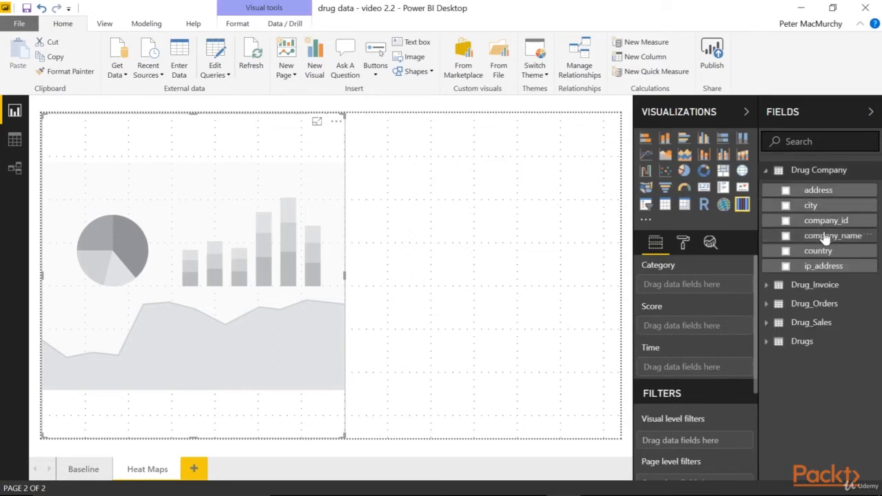
pyautogui.moveTo(821, 234); pyautogui.dragTo(663, 284)
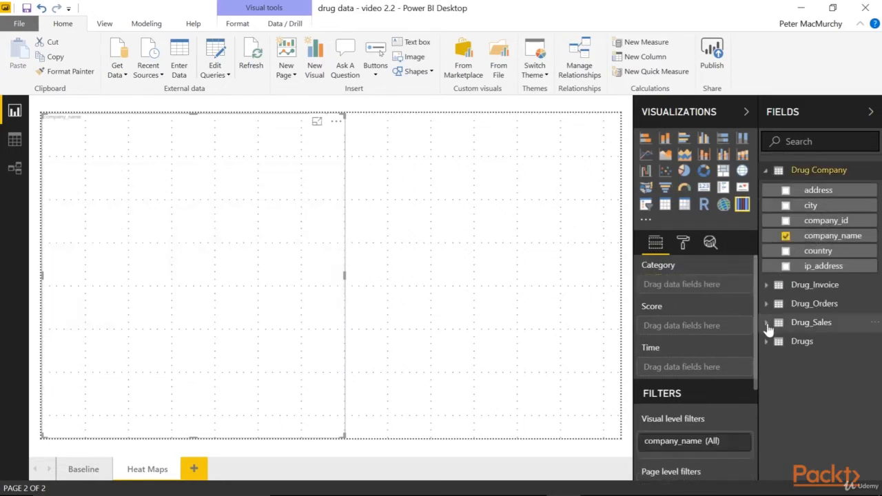
pyautogui.click(767, 323)
pyautogui.moveTo(839, 421); pyautogui.dragTo(716, 333)
pyautogui.click(766, 285)
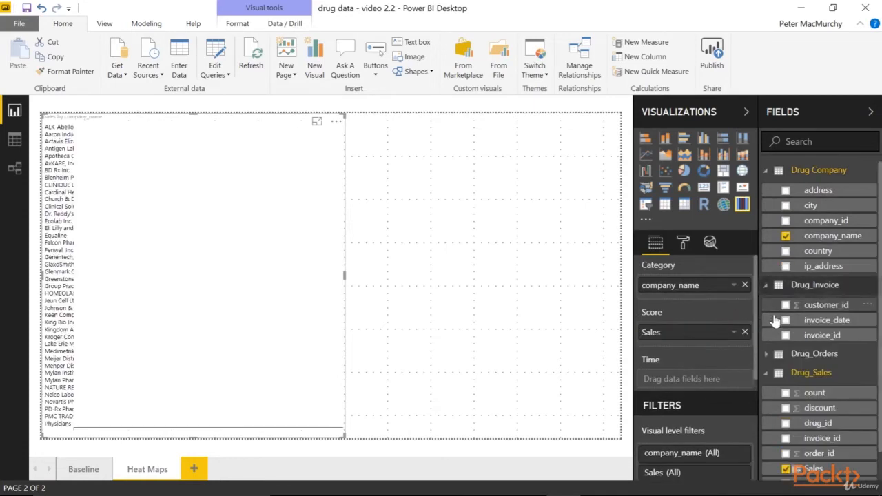
pyautogui.moveTo(811, 321); pyautogui.dragTo(690, 390)
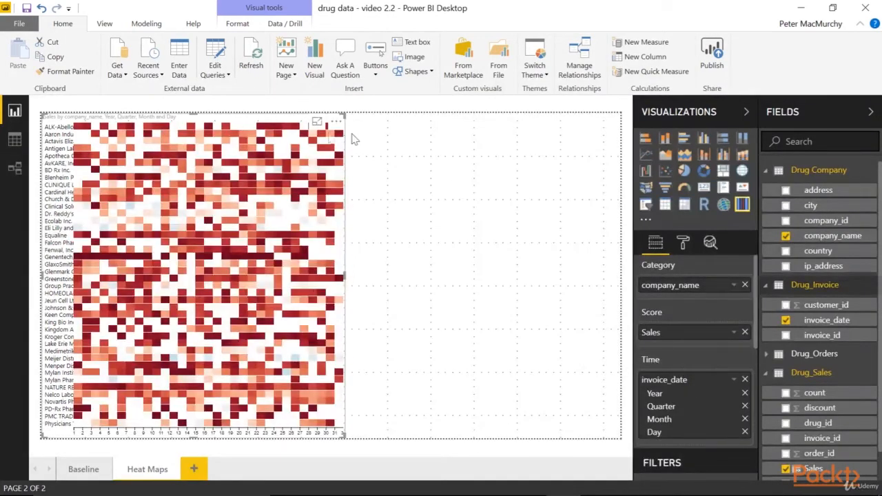
# - Enlarge the heat map in focus mode and highlight the ALK-Abello row, followed by the Aaron Industries row
pyautogui.click(317, 123)
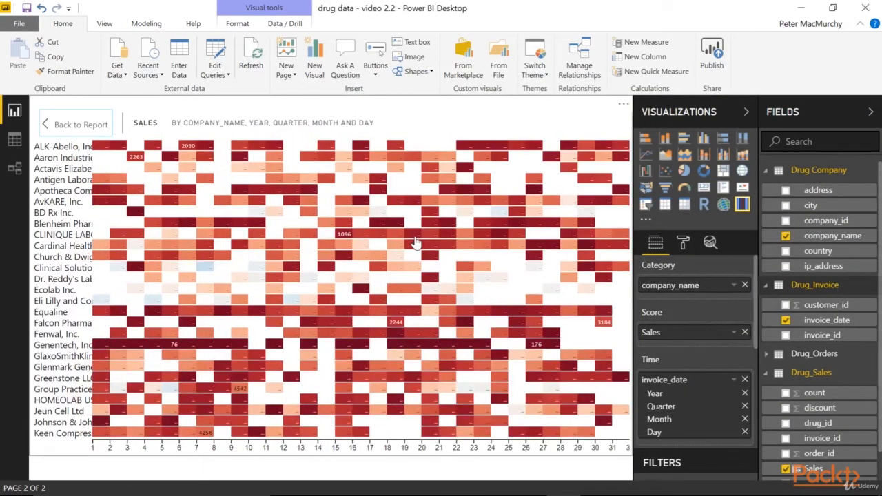
pyautogui.click(52, 150)
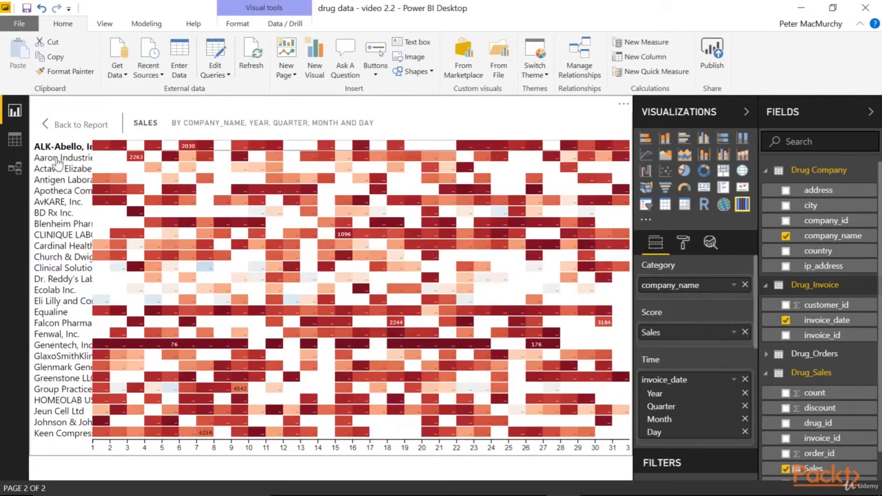
pyautogui.click(59, 159)
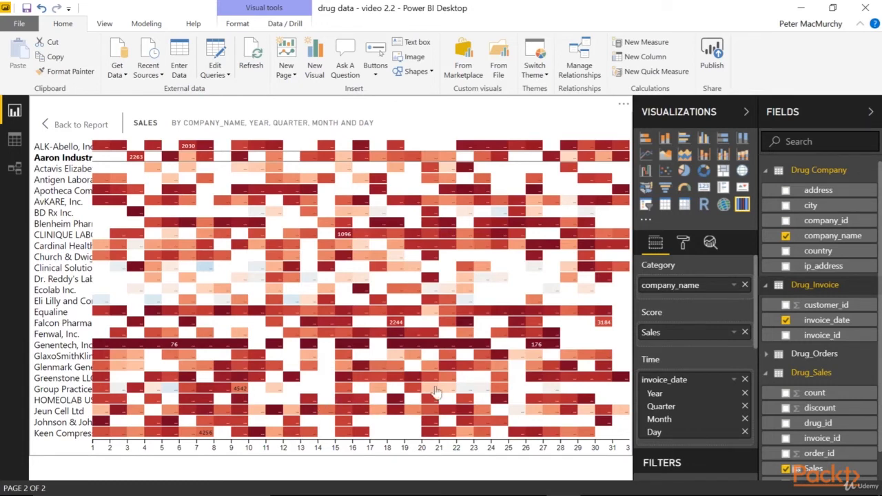
# - Use plain invoice_date values instead of the date hierarchy for Time, and set the date buckets to Monthly
pyautogui.click(734, 380)
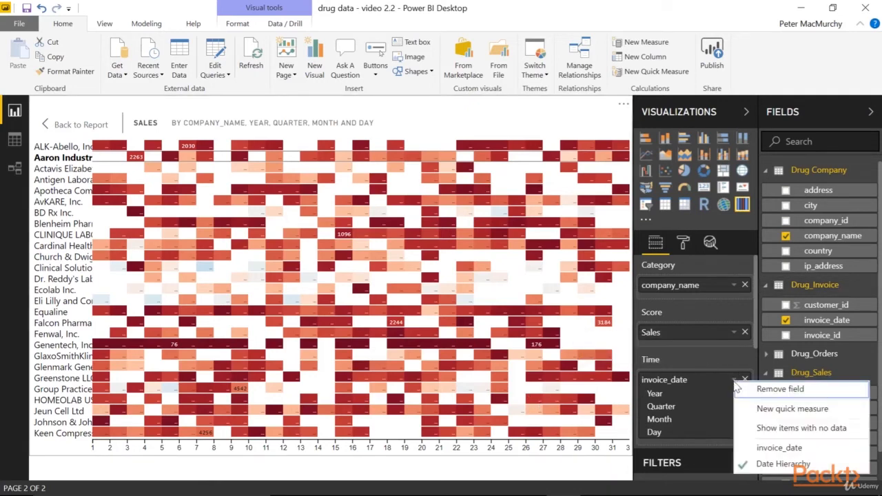
pyautogui.click(768, 448)
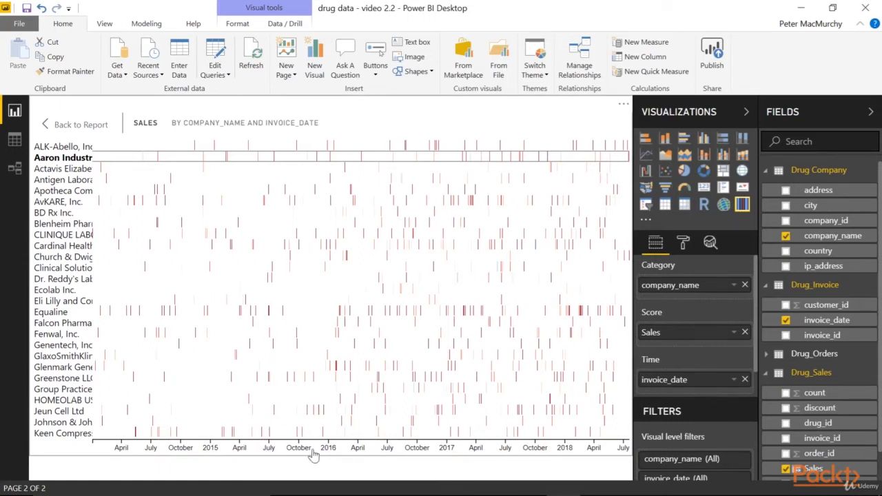
pyautogui.click(683, 247)
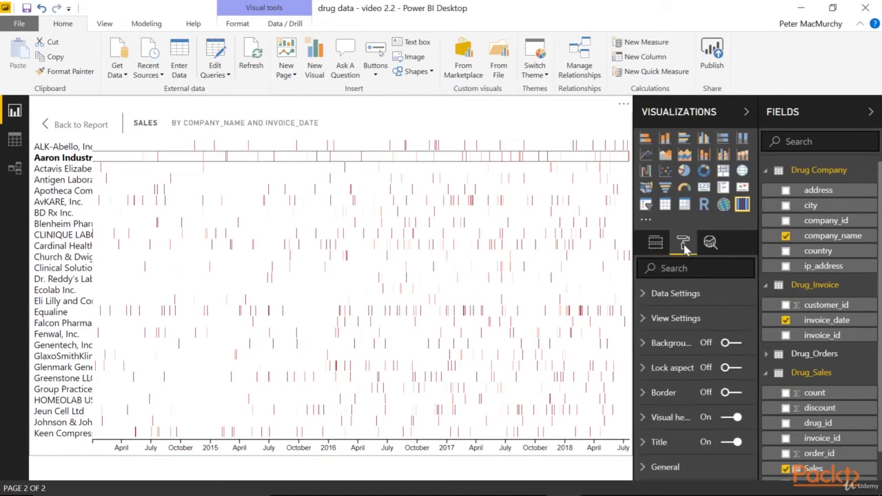
pyautogui.click(679, 294)
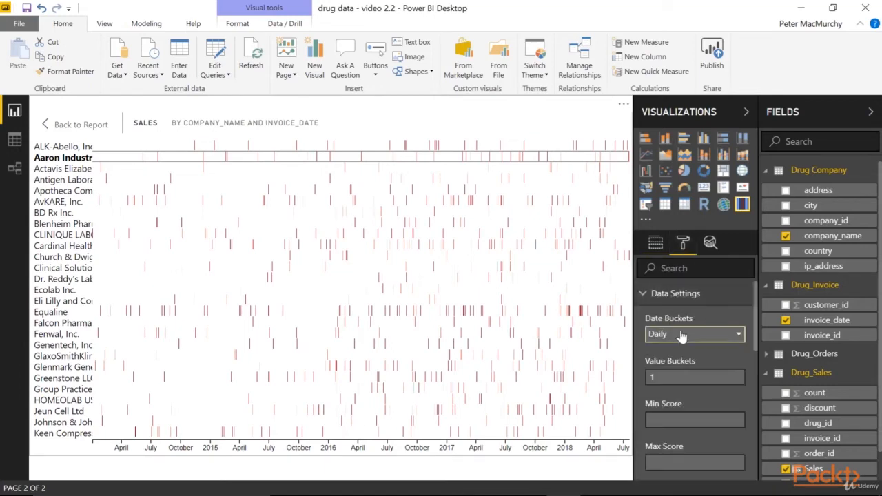
pyautogui.click(681, 335)
pyautogui.click(678, 381)
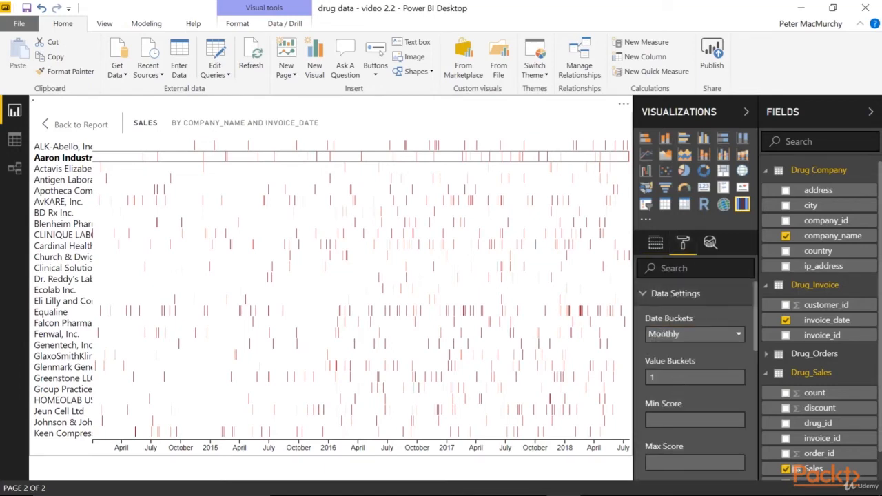
pyautogui.click(676, 377)
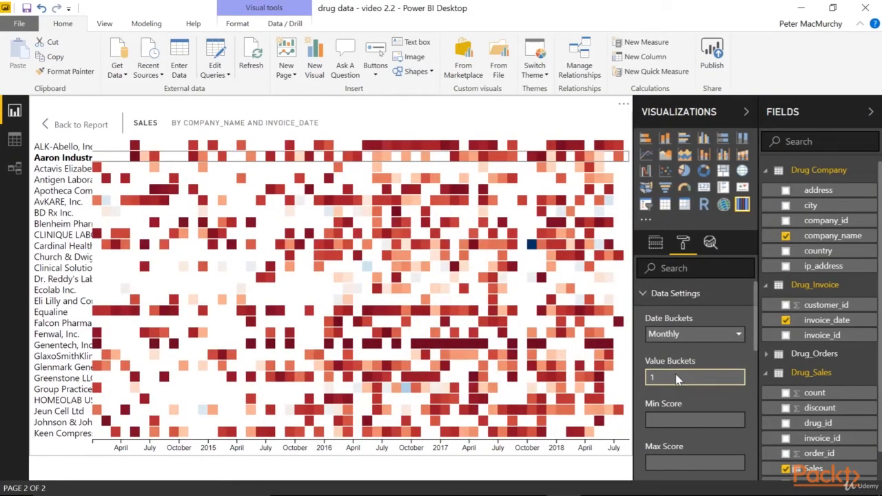
# - Try a log scale on the heat map's data coloration and switch it back off
pyautogui.scroll(-5, 676, 378)
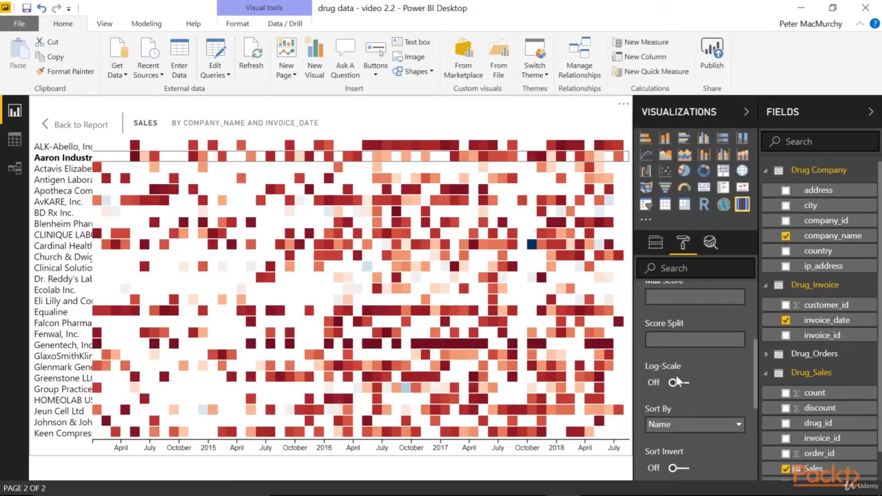
pyautogui.click(680, 382)
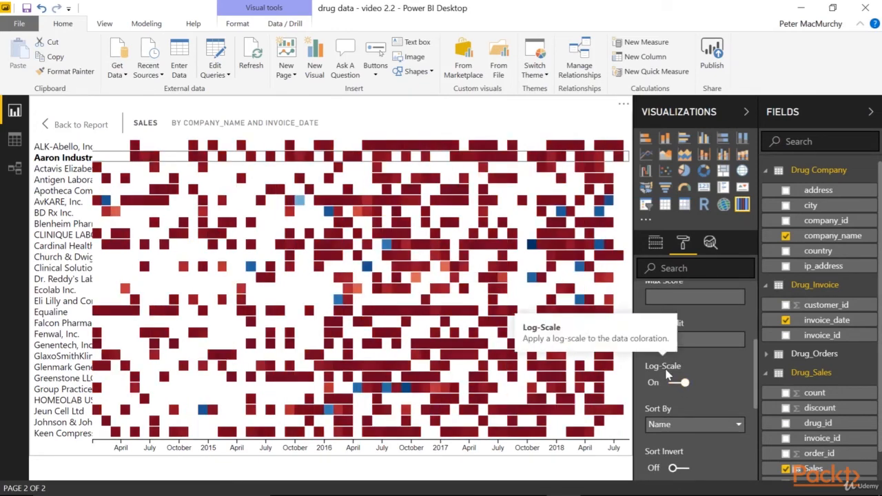
pyautogui.click(673, 383)
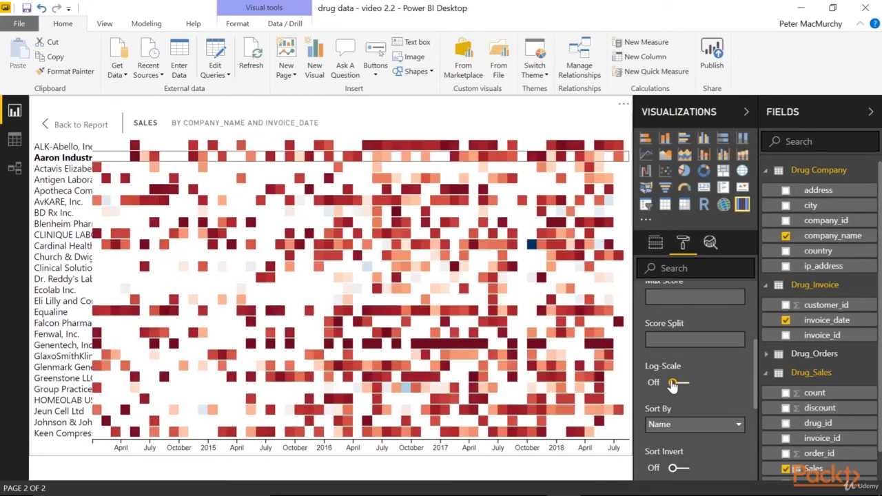
# - Try a row height of 16 in the heat map's view settings, and restore it to 15
pyautogui.scroll(-5, 693, 368)
pyautogui.click(679, 366)
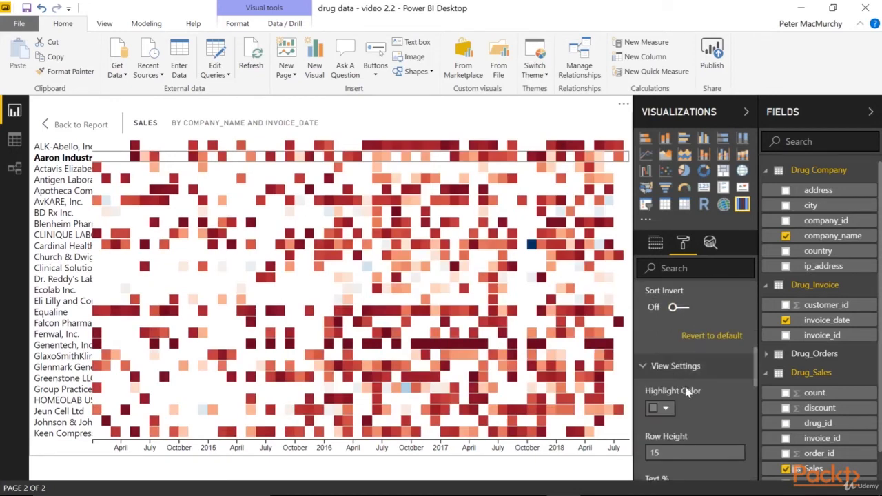
pyautogui.scroll(-2, 687, 391)
pyautogui.moveTo(661, 366); pyautogui.dragTo(653, 366)
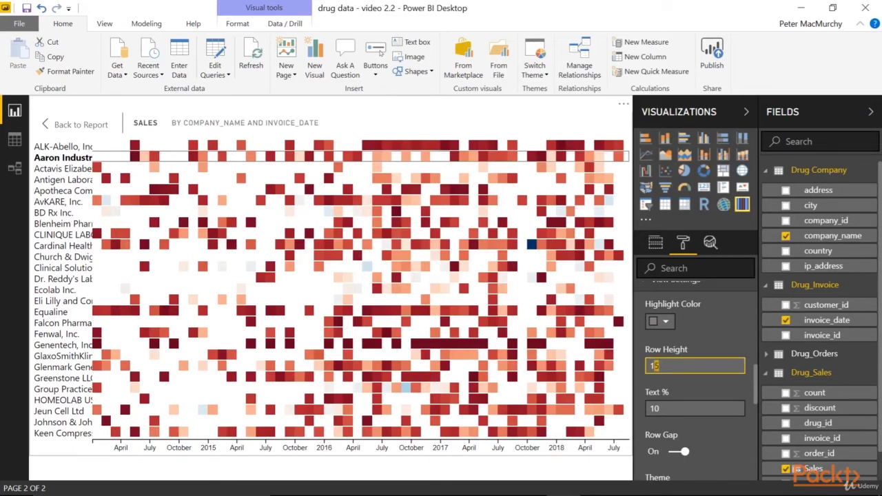
pyautogui.write('6')
pyautogui.hotkey('shift', 'Left')
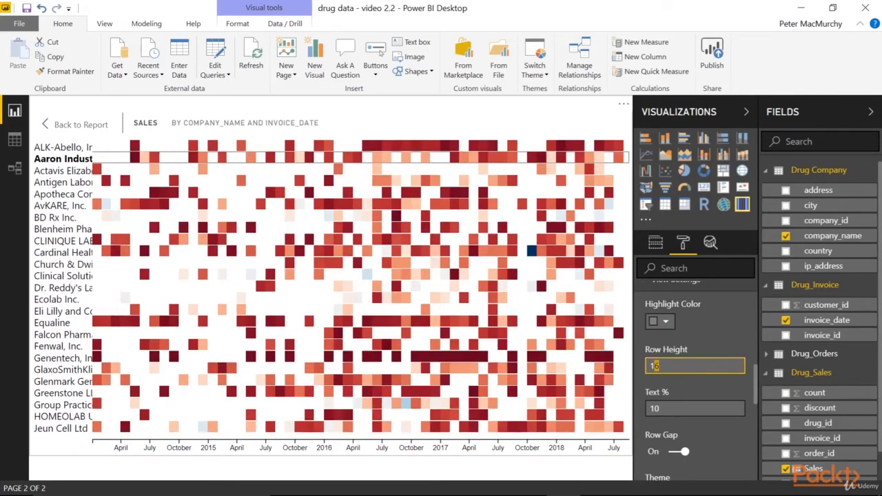
pyautogui.write('5')
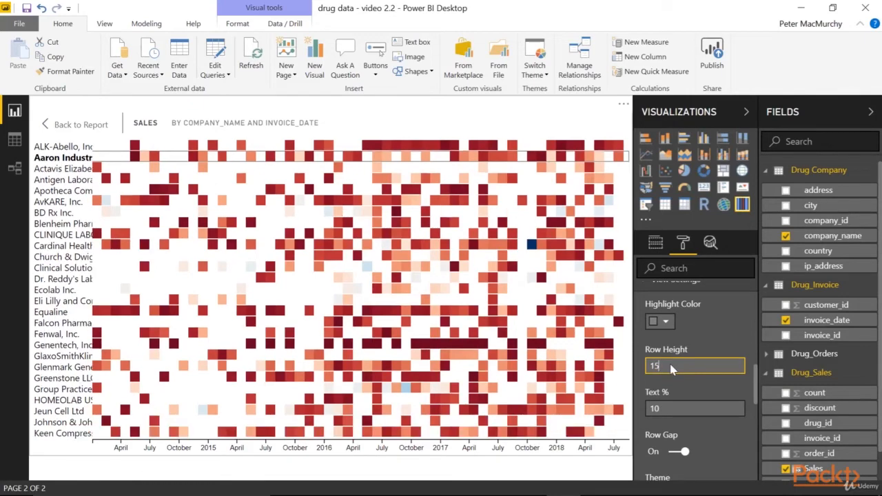
# - Return to the report page and load Customer.csv from the Section 2\Data folder as a new data table
pyautogui.click(61, 125)
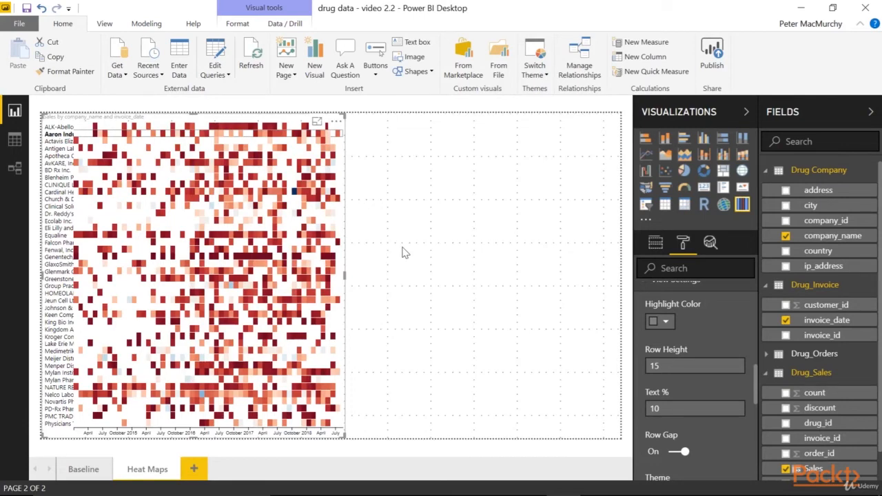
pyautogui.click(117, 70)
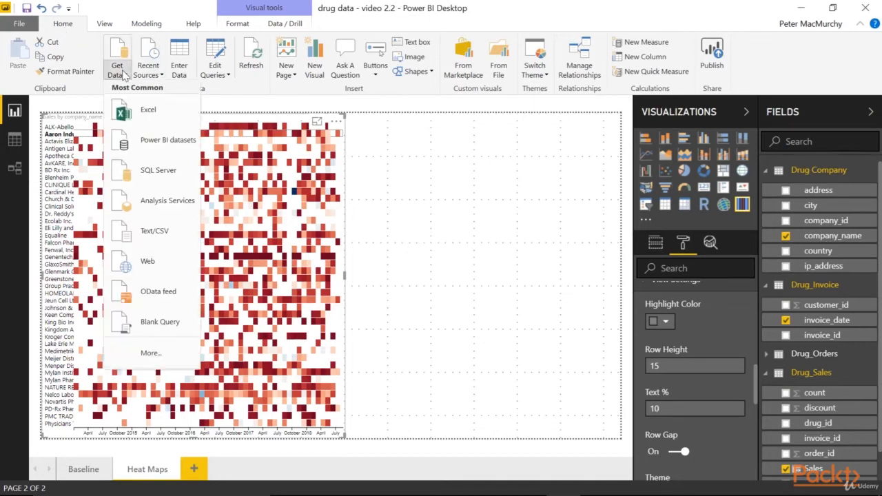
pyautogui.click(167, 237)
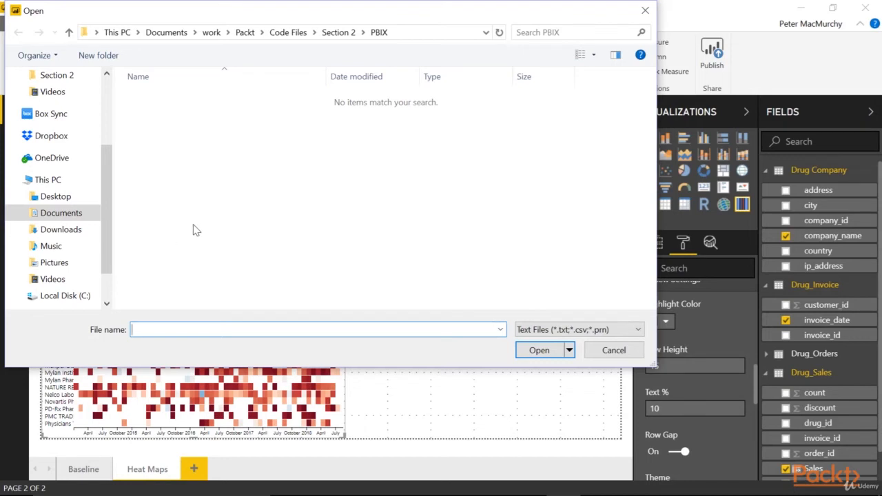
pyautogui.write('C:\\Users\\vowld\\Documents\\work\\Packt\\Code Files\\Section 2\\Data')
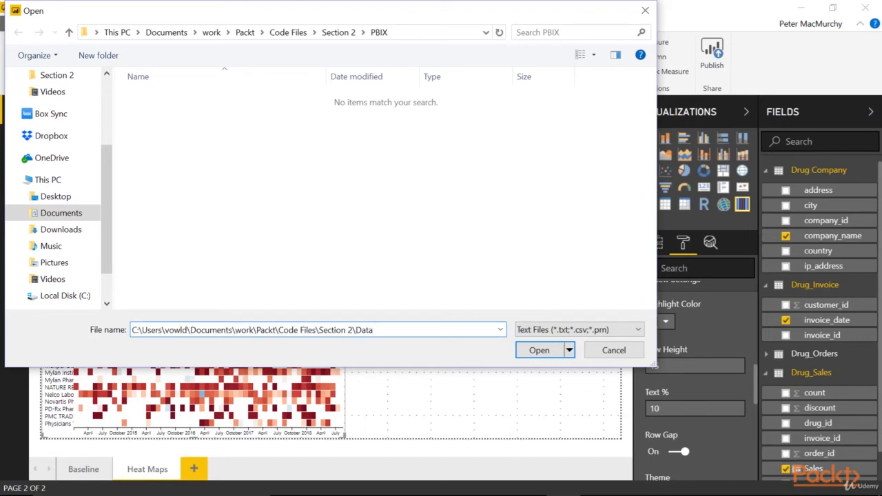
pyautogui.press('Return')
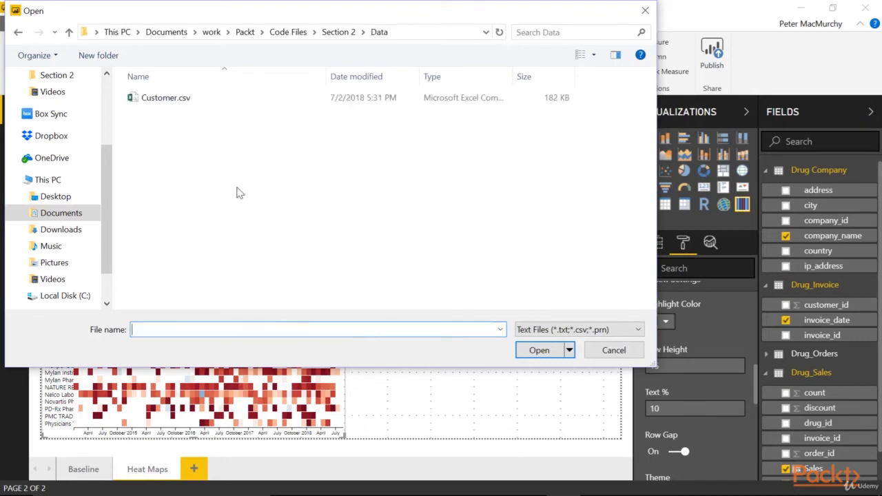
pyautogui.click(173, 101)
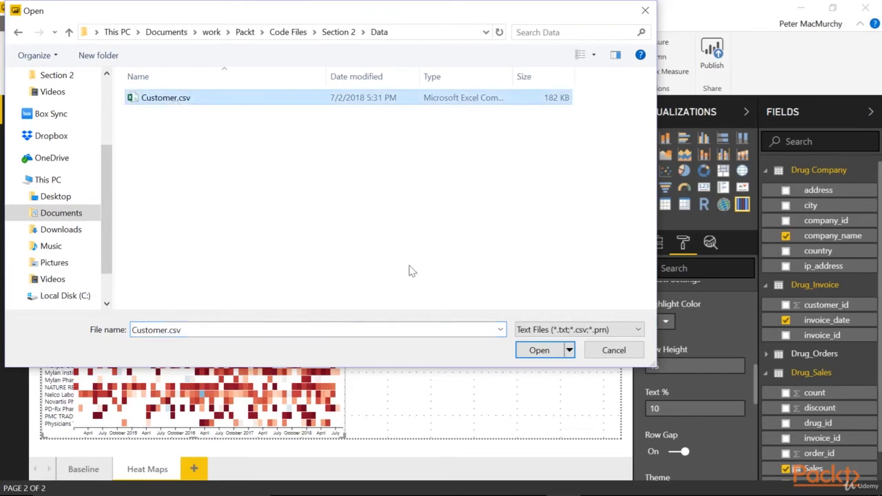
pyautogui.click(538, 350)
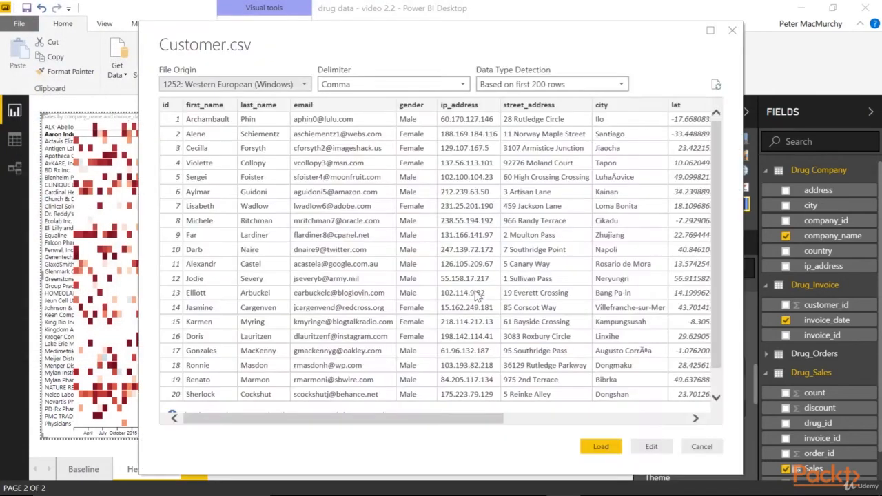
pyautogui.click(597, 447)
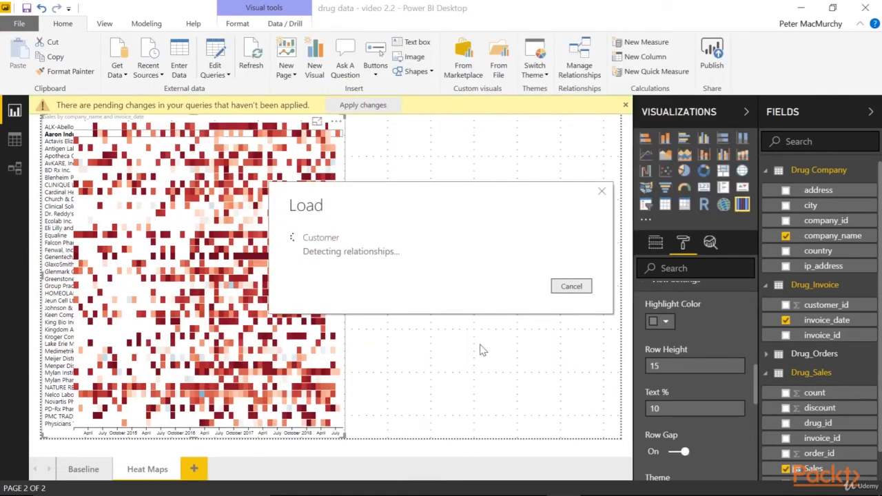
# - Sort the marketplace visuals by Rating and import the Heatmap custom visual
pyautogui.click(645, 221)
pyautogui.click(668, 259)
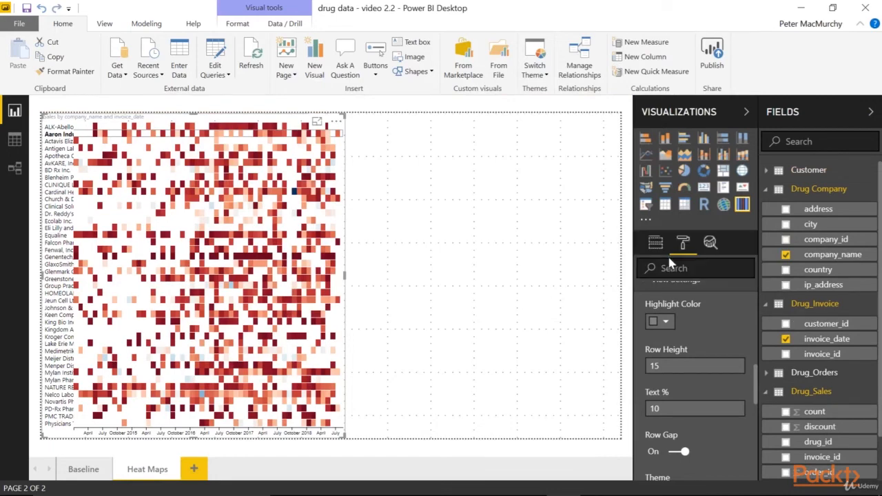
pyautogui.click(655, 141)
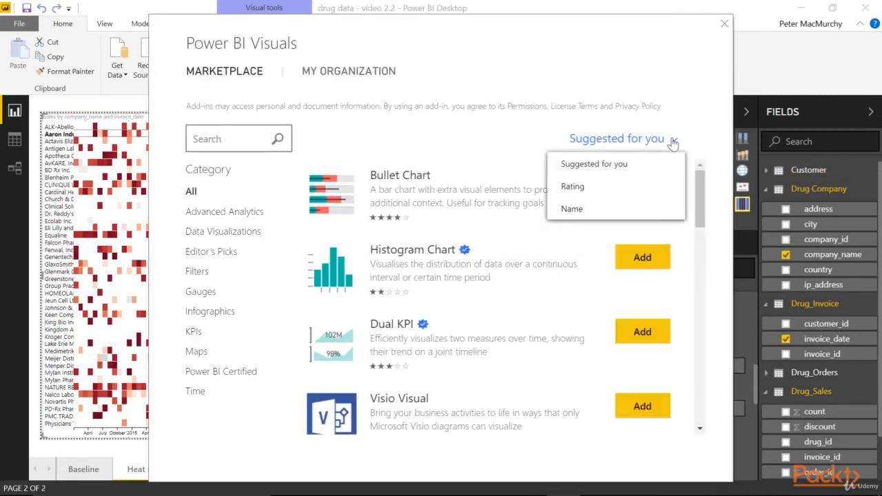
pyautogui.click(639, 187)
pyautogui.scroll(-3, 693, 254)
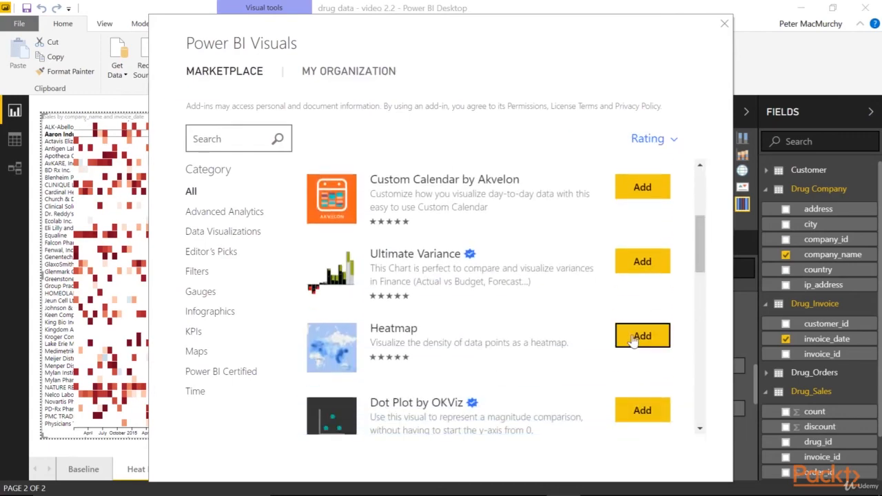
pyautogui.click(640, 335)
pyautogui.click(557, 276)
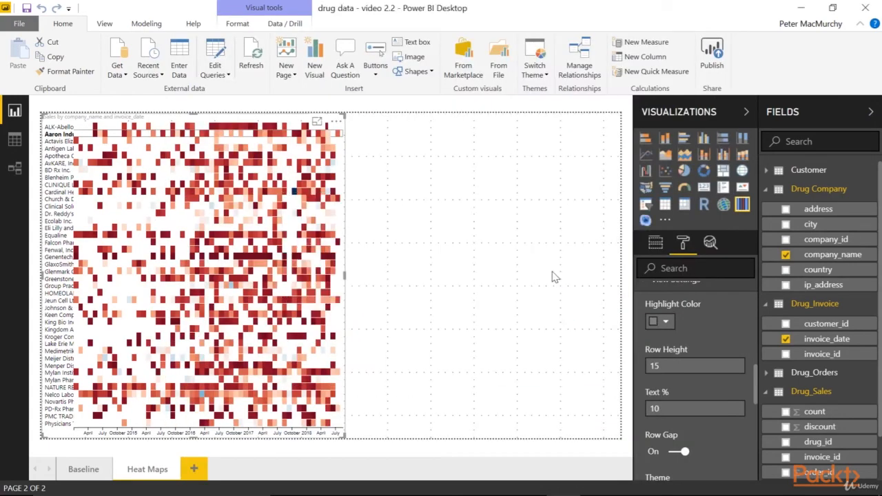
# - Add the Heatmap visual to the empty half of the page, with Customer lat as Latitude and lng as Longitude
pyautogui.click(494, 292)
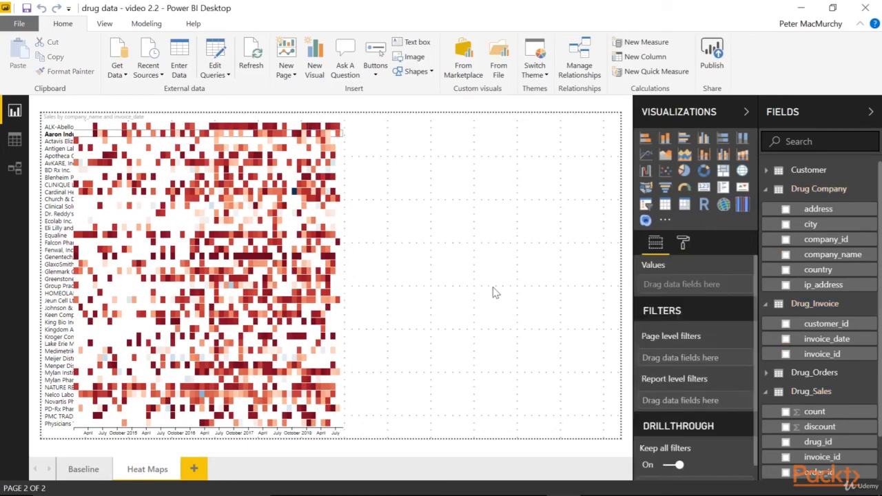
pyautogui.click(645, 220)
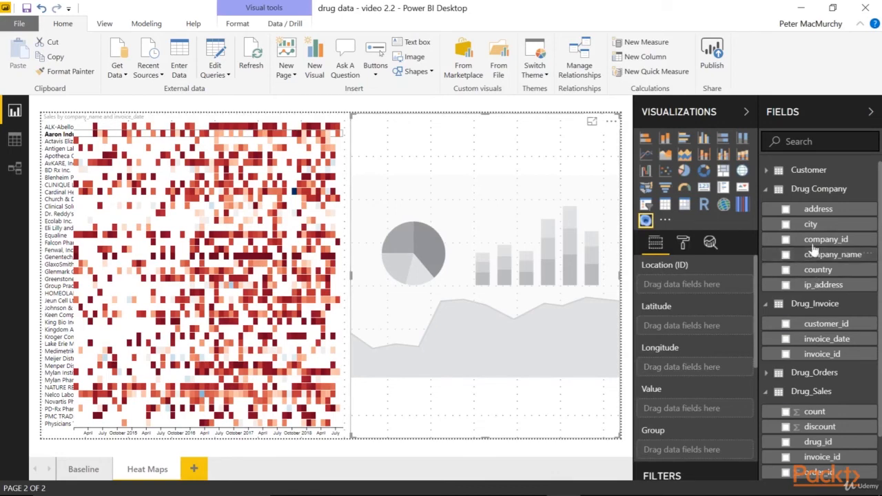
pyautogui.click(775, 173)
pyautogui.moveTo(810, 326); pyautogui.dragTo(701, 372)
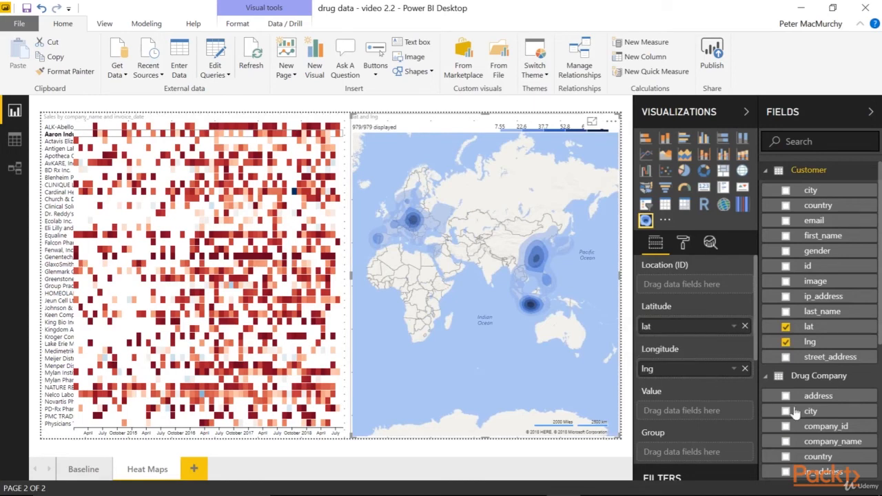
# - Assign Sales from the Drug_Sales table as the Value of the map heatmap
pyautogui.scroll(-4, 820, 414)
pyautogui.scroll(-3, 833, 448)
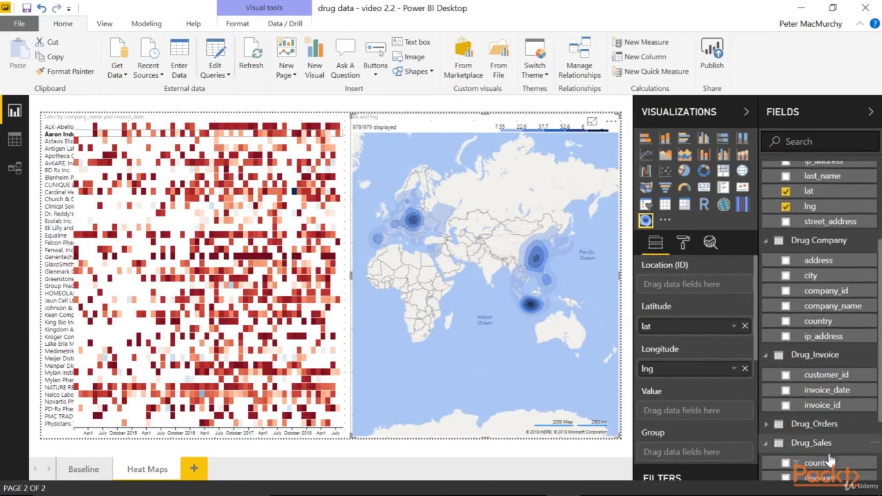
pyautogui.click(824, 445)
pyautogui.moveTo(813, 473); pyautogui.dragTo(696, 417)
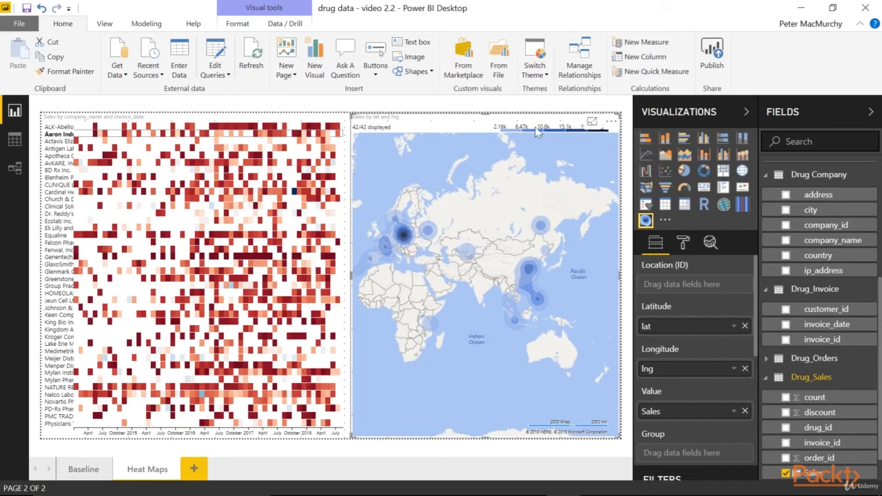
# - Clear the Aaron Industries row selection and set the map heatmap's renderer type to Heat
pyautogui.click(60, 135)
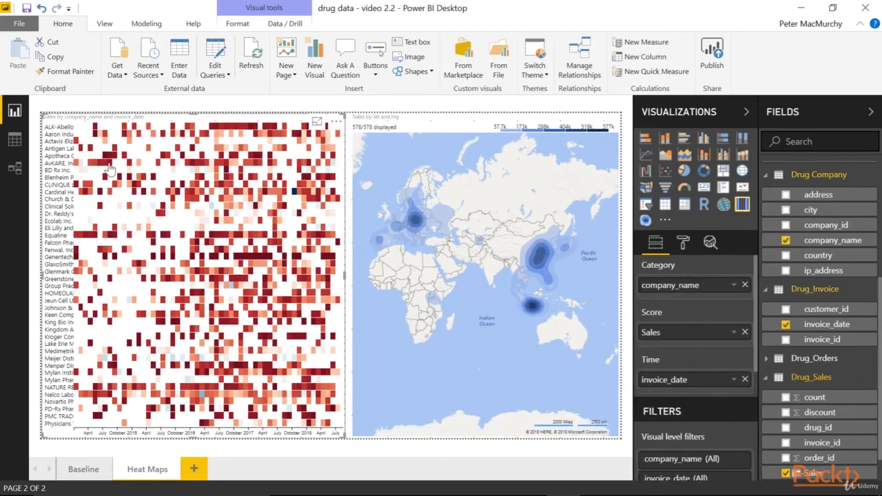
pyautogui.click(682, 246)
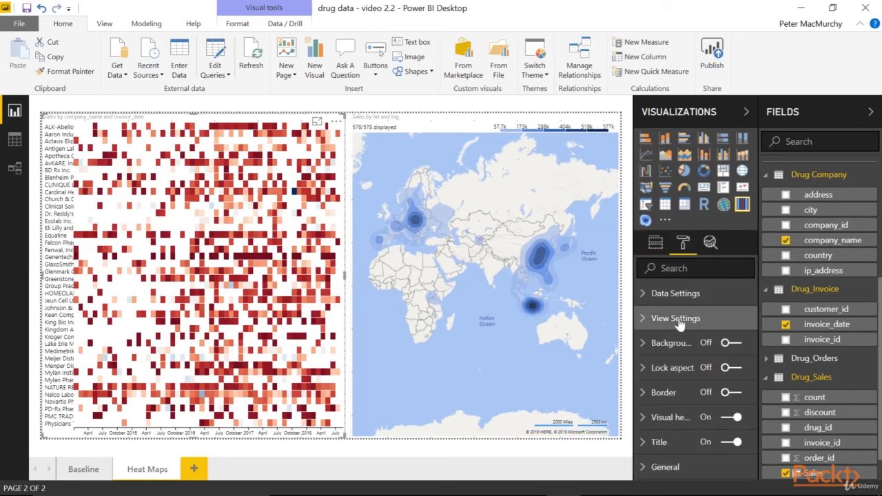
pyautogui.click(676, 321)
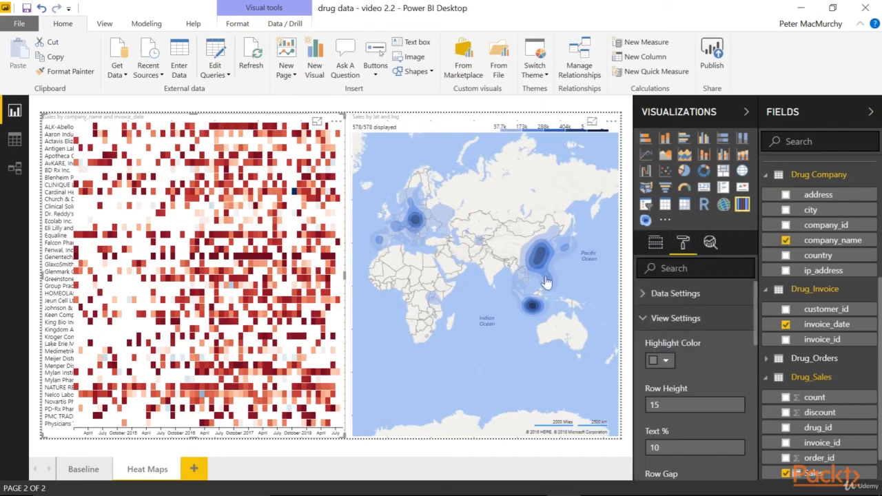
pyautogui.click(544, 282)
pyautogui.click(685, 320)
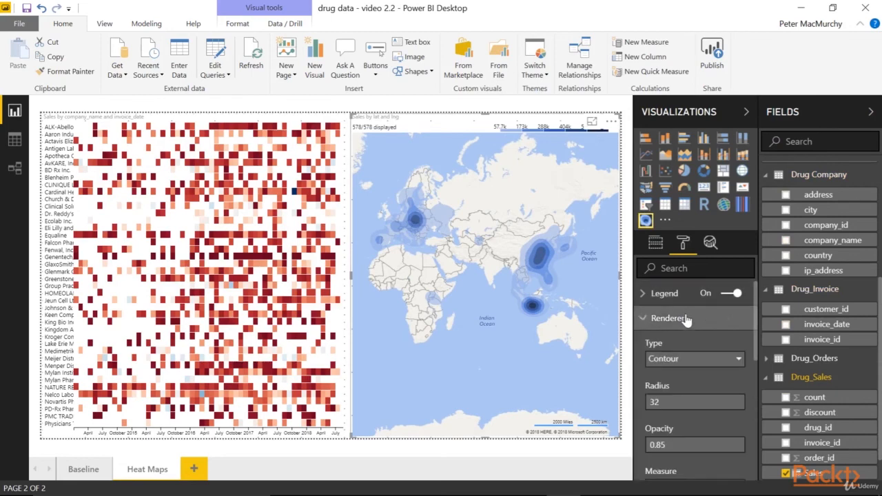
pyautogui.click(690, 365)
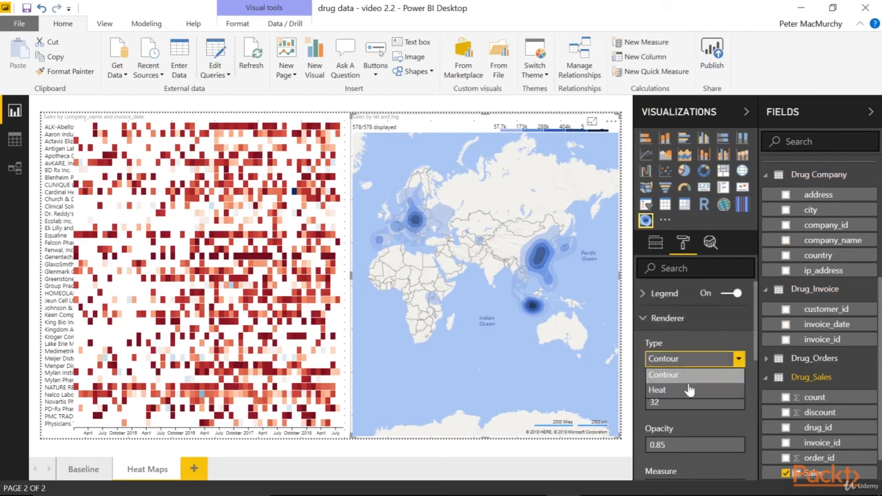
pyautogui.click(687, 381)
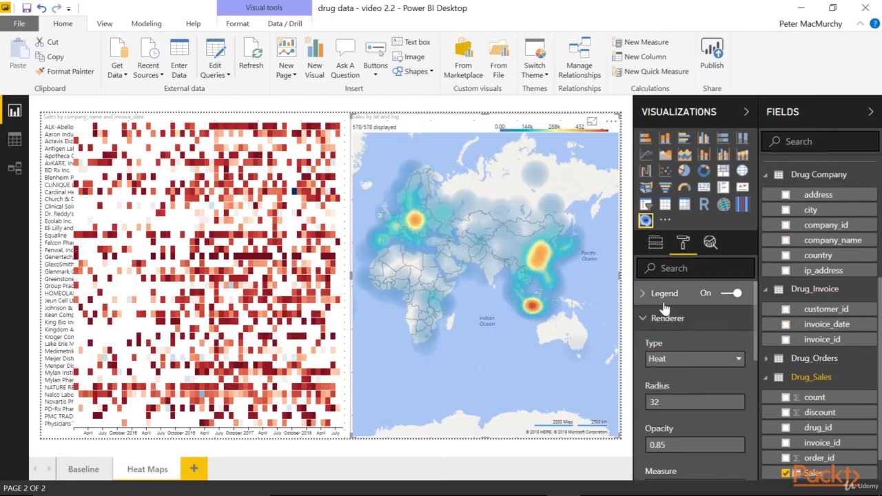
# - Select the Church & Dwight, HOMEOLAB and Keen rows of the heat map one after another to examine each company's sales on the map
pyautogui.click(61, 222)
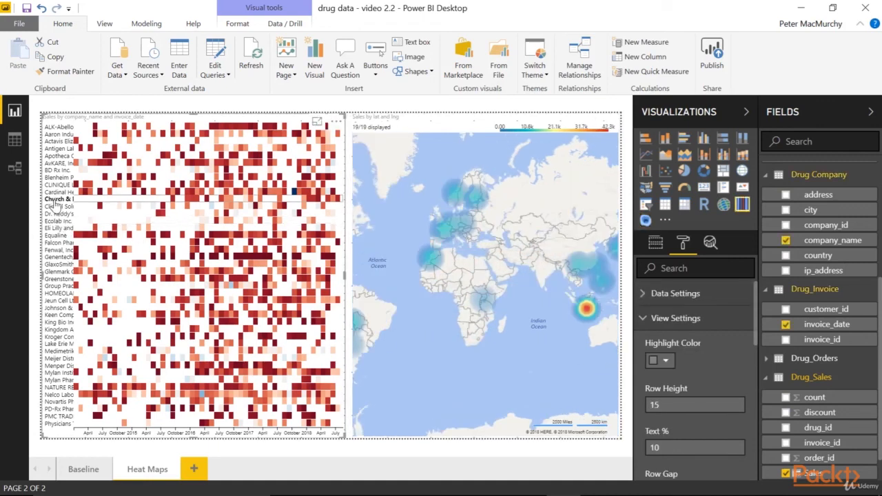
pyautogui.click(58, 294)
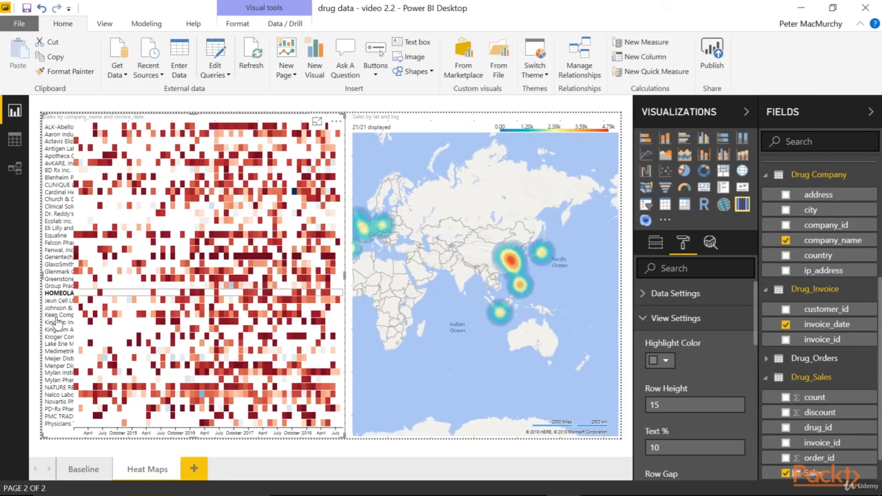
pyautogui.click(58, 315)
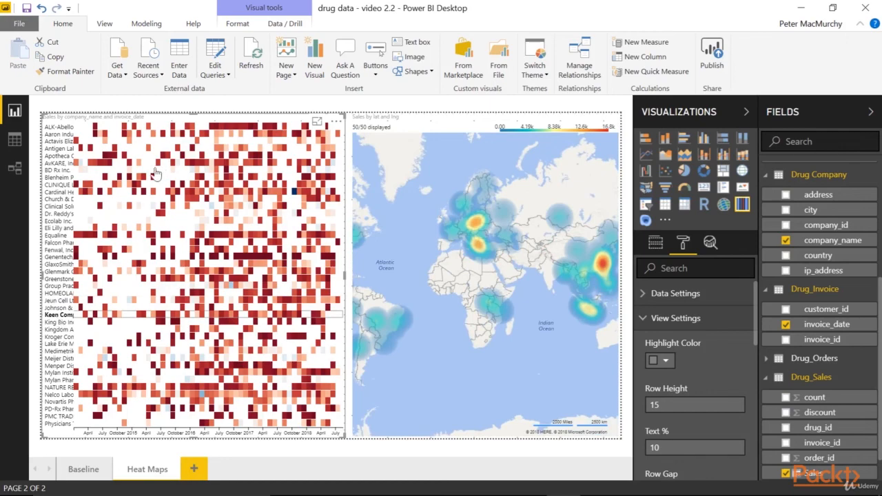